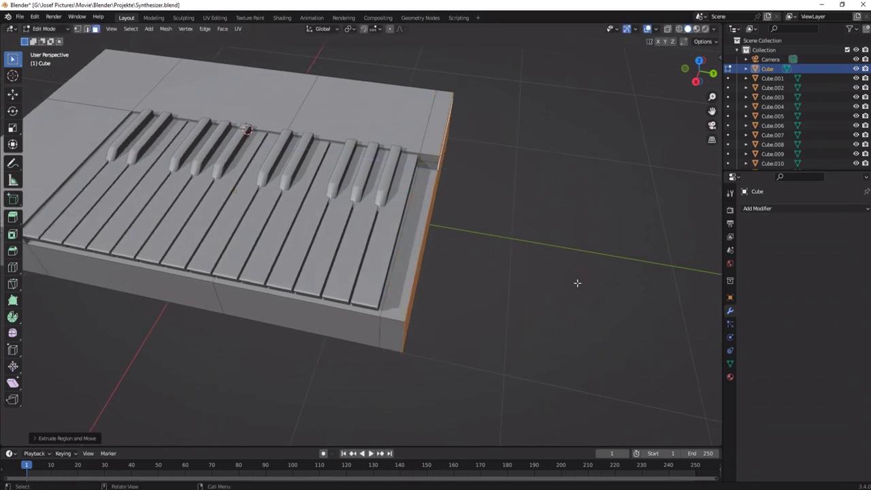
Lower the front edge of the synth case along Z, checking it from side and front views.
{"action": "middle_click_drag", "start_coordinate": [461, 195], "coordinate": [468, 203]}
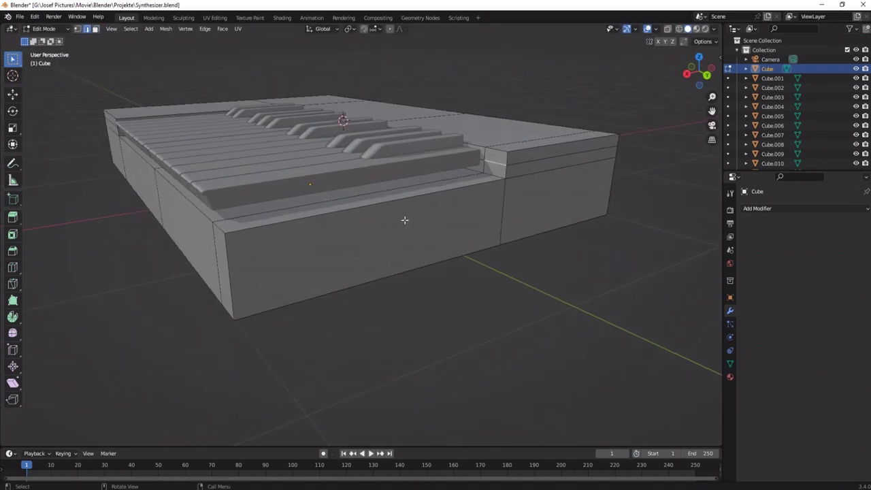
{"action": "key", "text": "KP_3"}
{"action": "scroll", "coordinate": [433, 213], "scroll_direction": "up", "scroll_amount": 5}
{"action": "key", "text": "g"}
{"action": "key", "text": "z"}
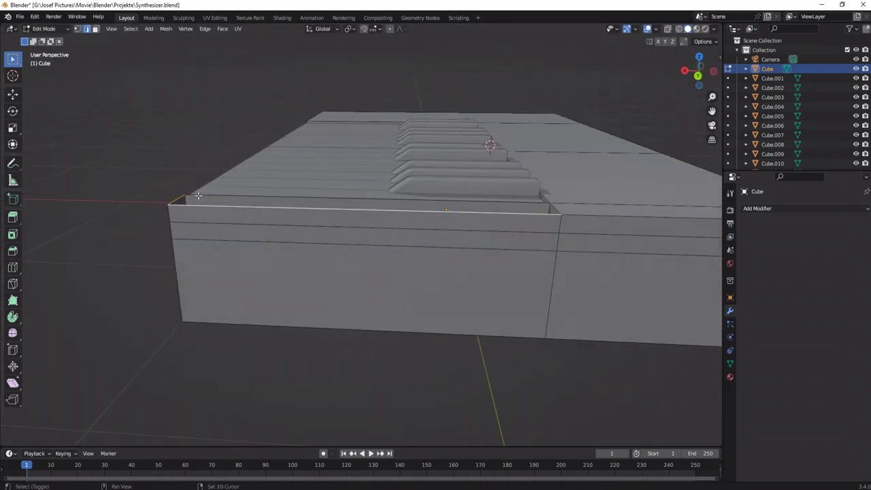
{"action": "middle_click_drag", "start_coordinate": [360, 315], "coordinate": [215, 250]}
{"action": "key", "text": "g"}
{"action": "key", "text": "z"}
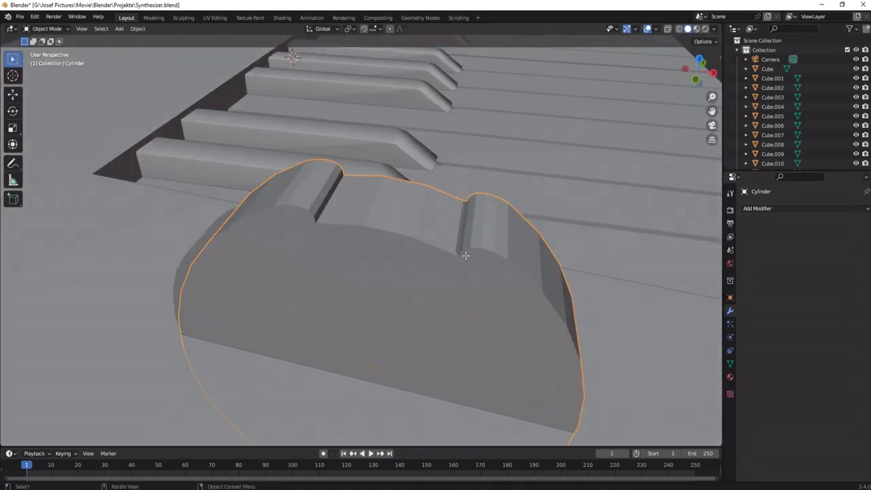
Duplicate the PITCH label, edit the copy to MOD, and thicken it with a Solidify modifier.
{"action": "key", "text": "ctrl+c"}
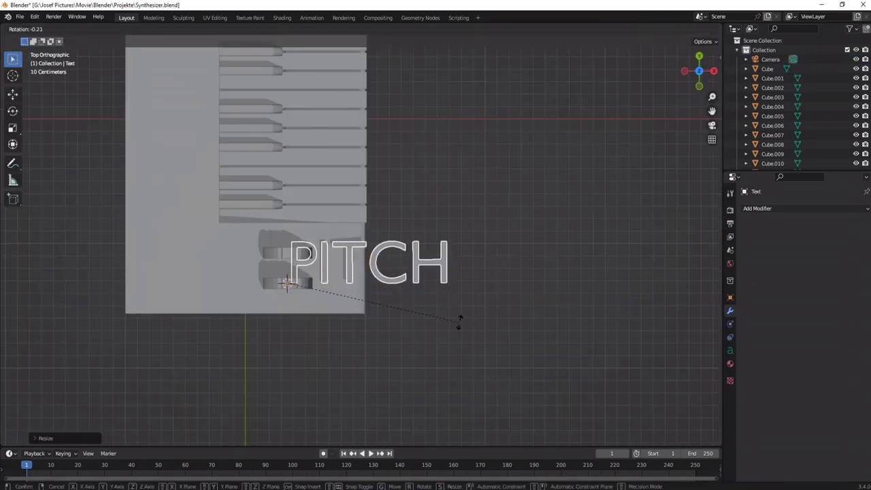
{"action": "left_click", "coordinate": [730, 311]}
{"action": "key", "text": "ctrl+v"}
{"action": "key", "text": "Tab"}
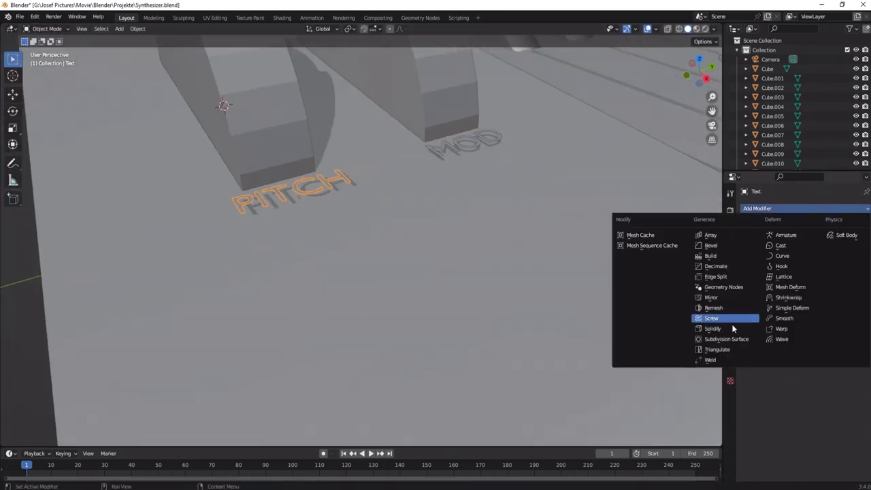
{"action": "left_click", "coordinate": [723, 319]}
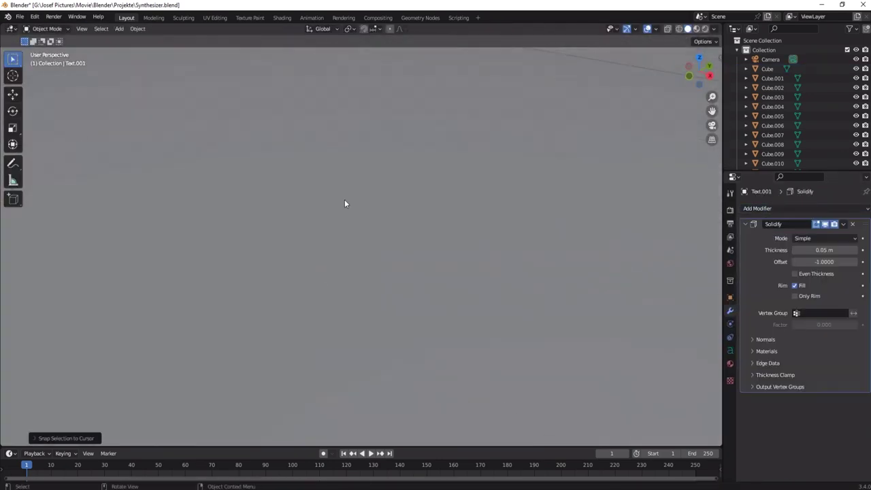
Move and rotate the labels into place in front of the two wheels.
{"action": "key", "text": "g"}
{"action": "key", "text": "z"}
{"action": "left_click", "coordinate": [420, 181]}
{"action": "left_click", "coordinate": [538, 212]}
{"action": "key", "text": "g"}
{"action": "key", "text": "z"}
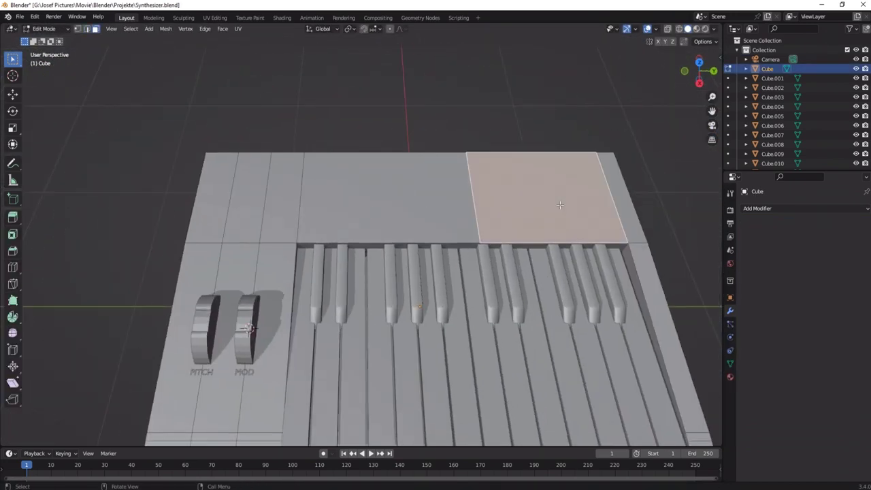
Zoom in on the selected top face, switch to edge selection, and save Synthesizer.blend.
{"action": "middle_click_drag", "start_coordinate": [559, 205], "coordinate": [363, 306]}
{"action": "key", "text": "2"}
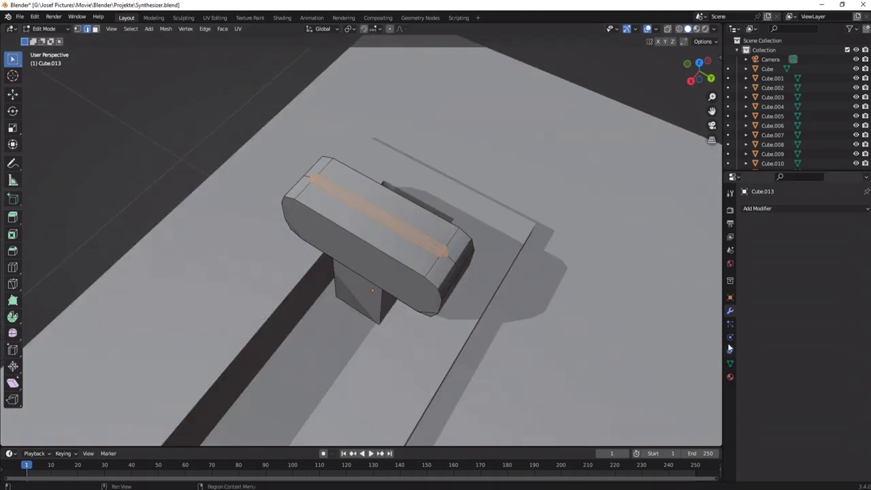
{"action": "key", "text": "ctrl+s"}
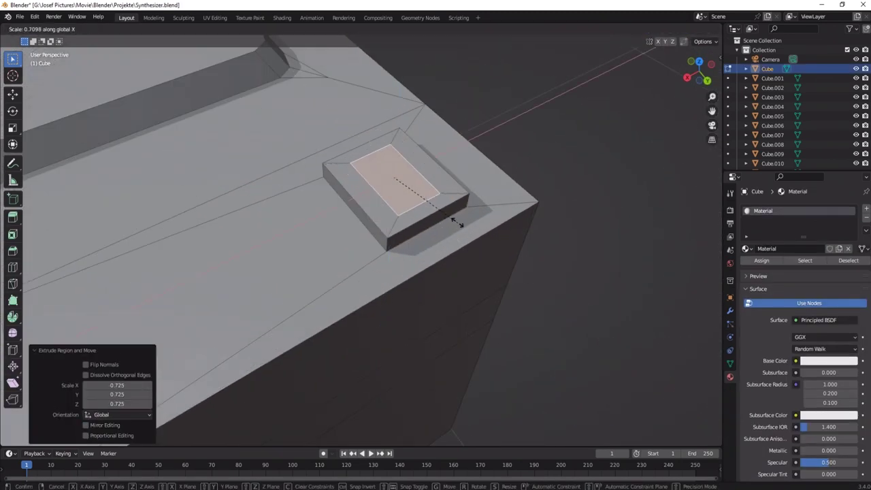
Create a new Markierung material for the selected button faces.
{"action": "right_click", "coordinate": [318, 193]}
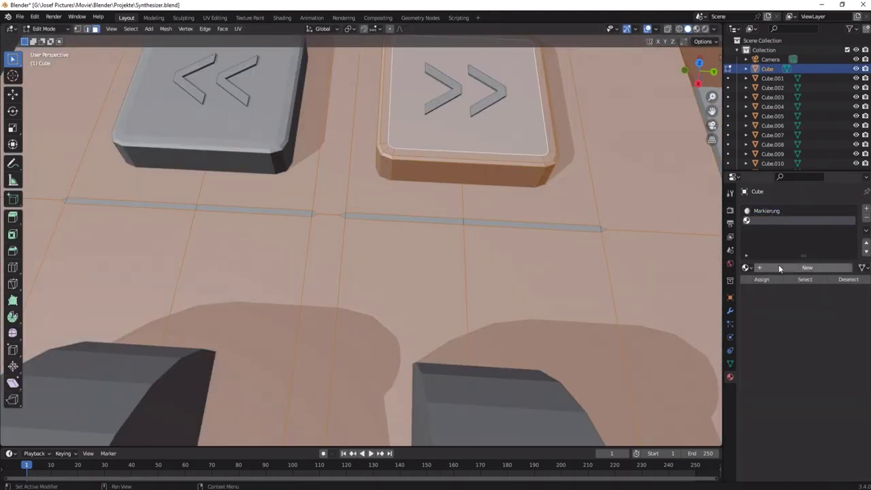
{"action": "left_click", "coordinate": [783, 268]}
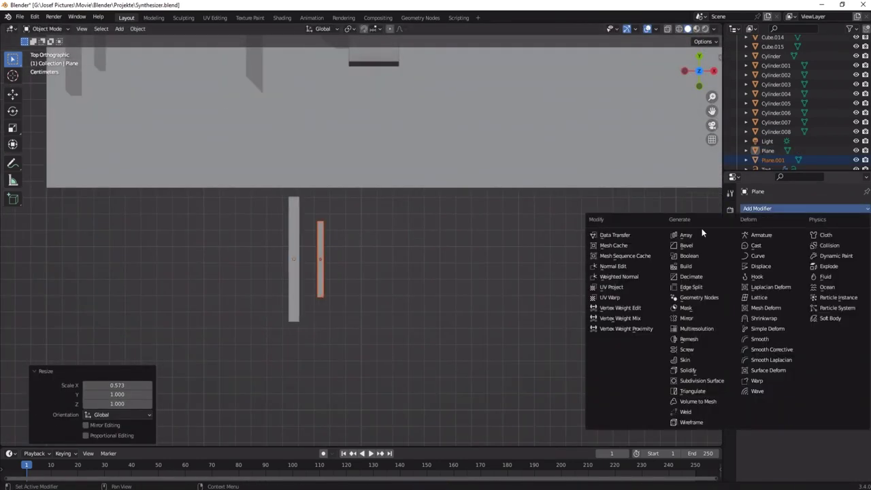
Add an Array modifier to the plane strip and add a new cylinder for another knob.
{"action": "left_click", "coordinate": [702, 234]}
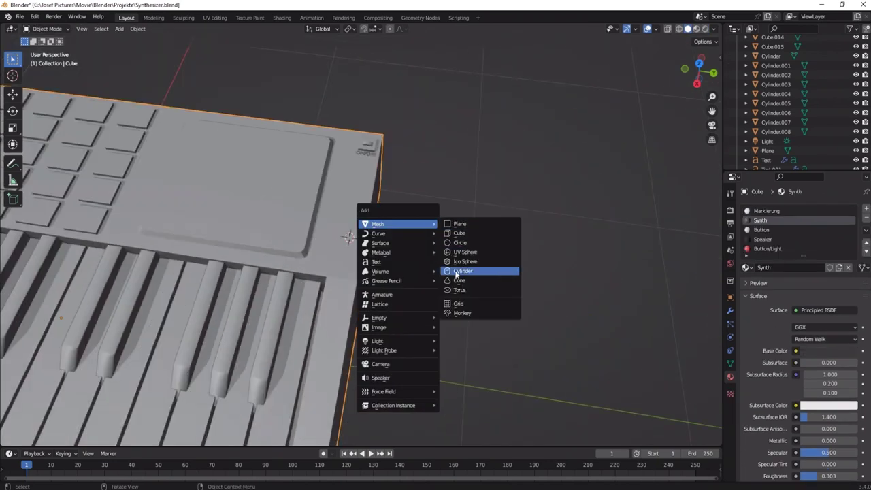
{"action": "left_click", "coordinate": [456, 271]}
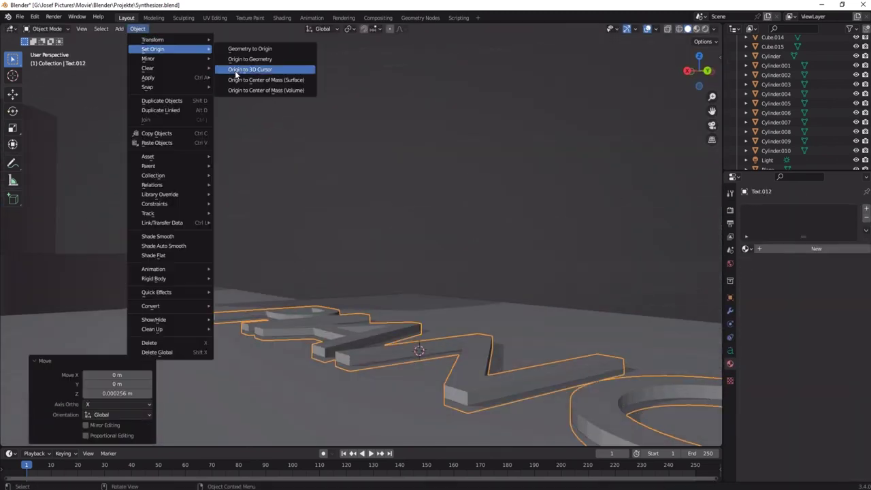
Set the text origin to the 3D cursor, give it 0.1 m thickness, and snap the pasted label there.
{"action": "left_click", "coordinate": [249, 70]}
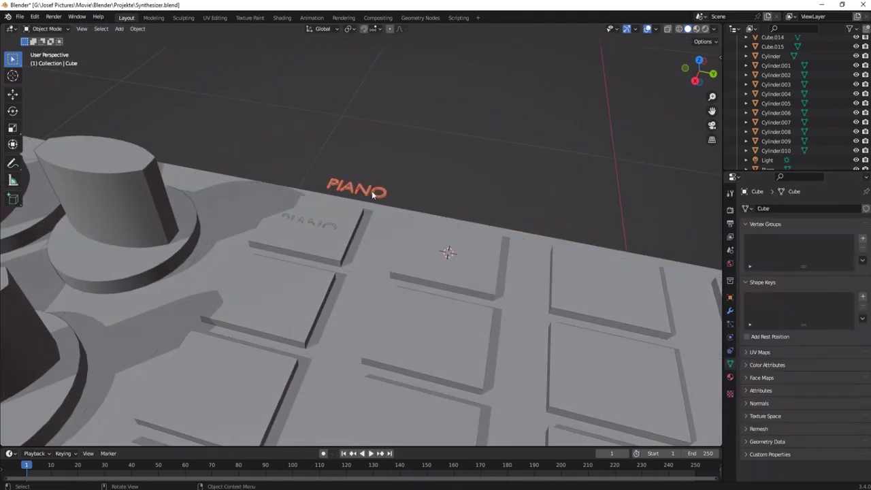
{"action": "type", "text": "0.1"}
{"action": "key", "text": "Return"}
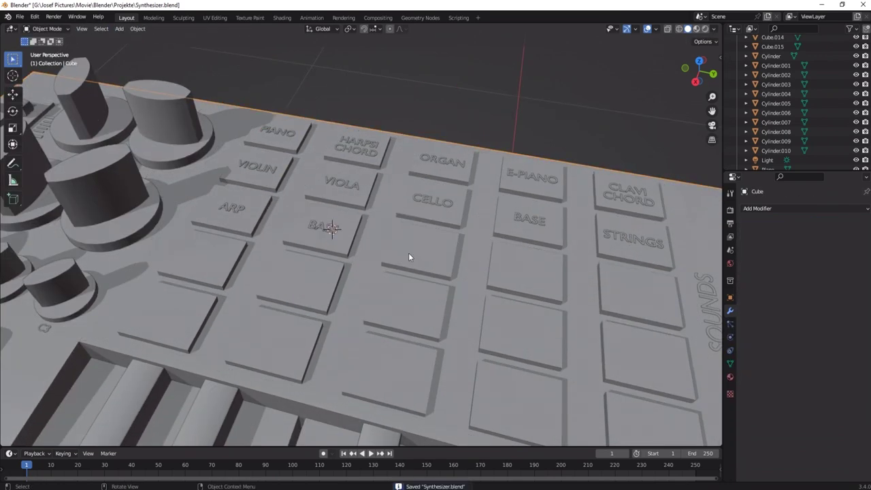
{"action": "key", "text": "shift+s"}
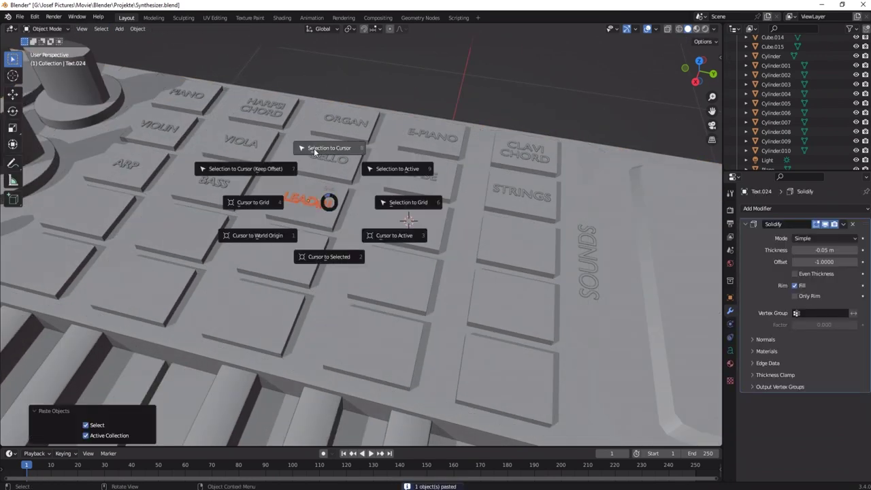
{"action": "left_click", "coordinate": [314, 149]}
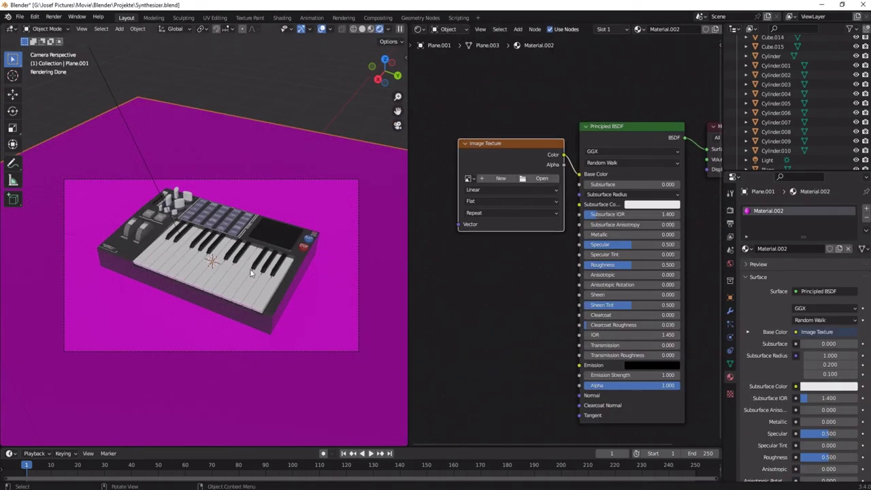
Load the Wood14 texture image by pasting its path into the file browser.
{"action": "left_click", "coordinate": [543, 179]}
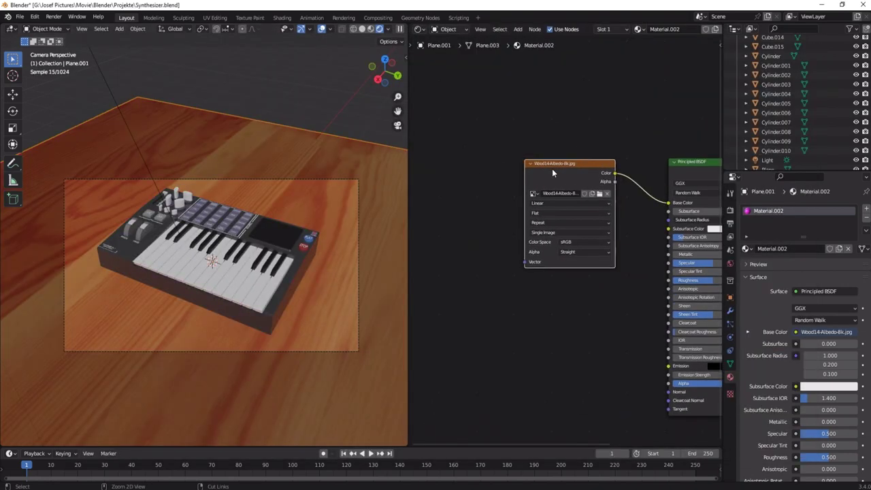
{"action": "scroll", "coordinate": [512, 225], "scroll_direction": "down", "scroll_amount": 3}
{"action": "key", "text": "ctrl+v"}
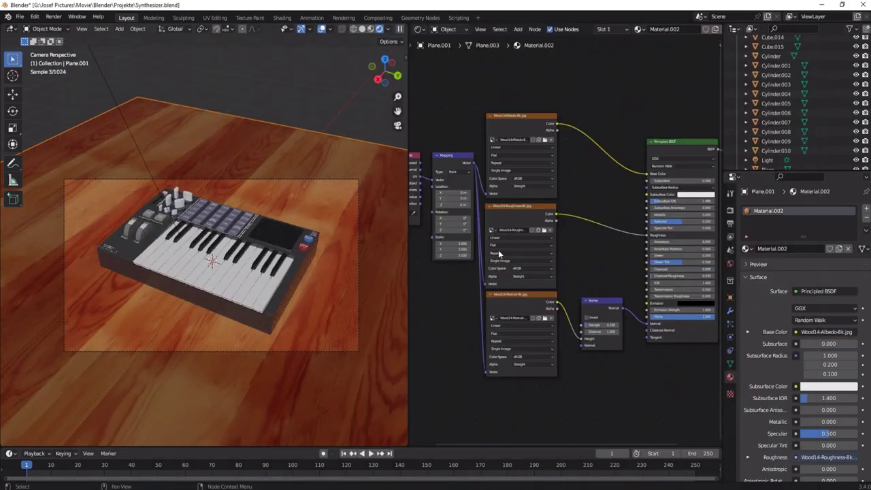
{"action": "scroll", "coordinate": [574, 329], "scroll_direction": "up", "scroll_amount": 2}
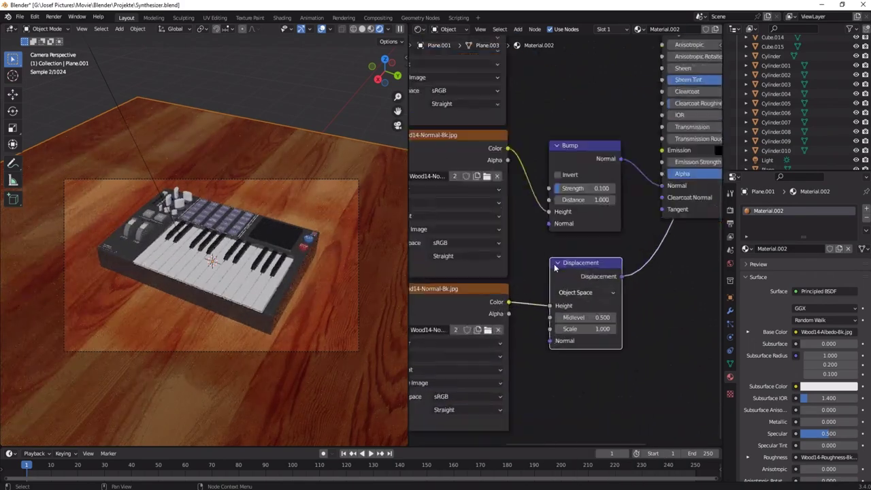
Set Bright/Contrast to -2 and 2, roughness brightness 0.700, and soften displacement with brightness 0.500.
{"action": "middle_click_drag", "start_coordinate": [204, 245], "coordinate": [216, 215]}
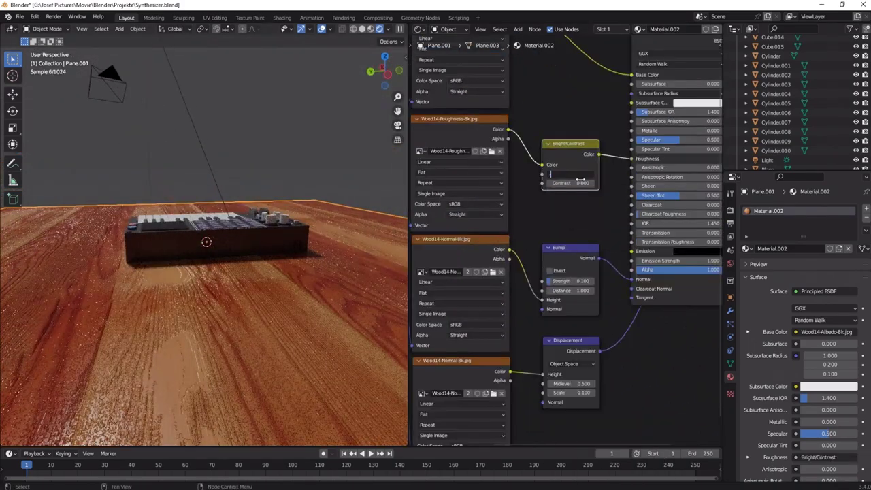
{"action": "type", "text": "-2"}
{"action": "key", "text": "Tab"}
{"action": "type", "text": "2"}
{"action": "key", "text": "Return"}
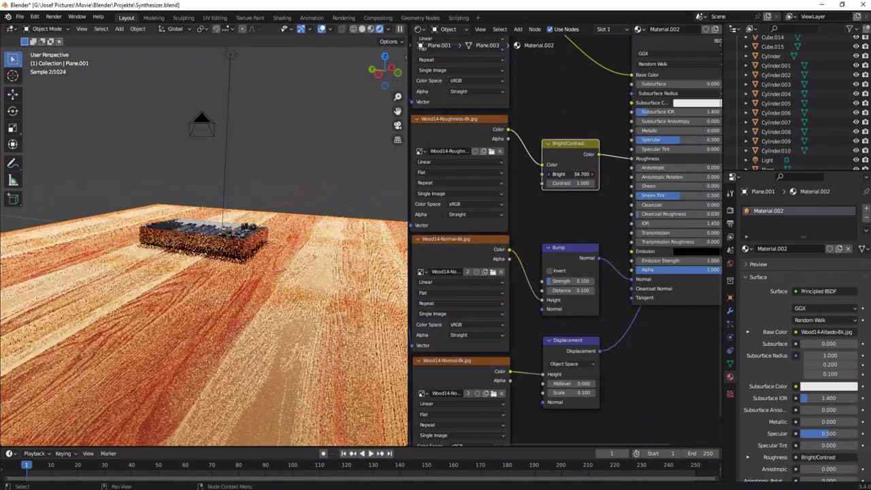
{"action": "mouse_move", "coordinate": [551, 177]}
{"action": "left_mouse_down"}
{"action": "mouse_move", "coordinate": [576, 177]}
{"action": "mouse_move", "coordinate": [537, 178]}
{"action": "left_mouse_up"}
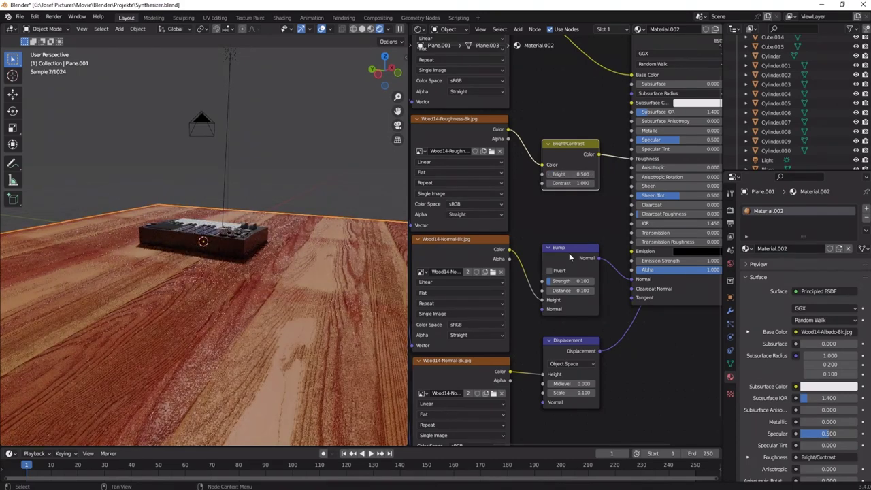
{"action": "left_click_drag", "start_coordinate": [579, 393], "coordinate": [569, 393]}
{"action": "key", "text": "Return"}
Return to the camera view and set the camera focal length to 40 mm.
{"action": "key", "text": "KP_0"}
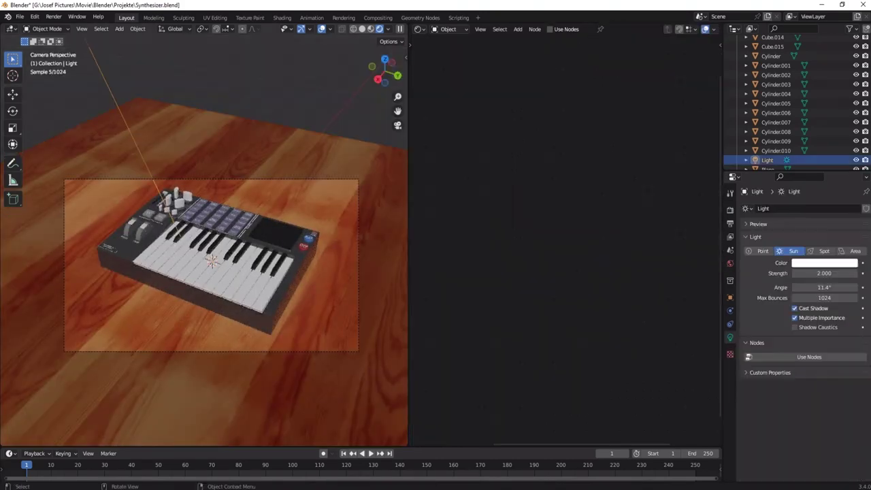
{"action": "left_click_drag", "start_coordinate": [409, 220], "coordinate": [651, 220]}
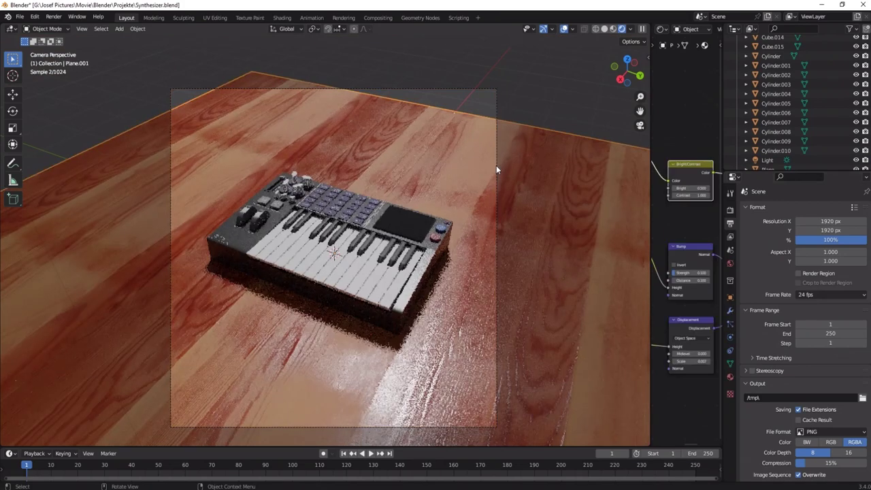
{"action": "left_click_drag", "start_coordinate": [824, 254], "coordinate": [812, 254]}
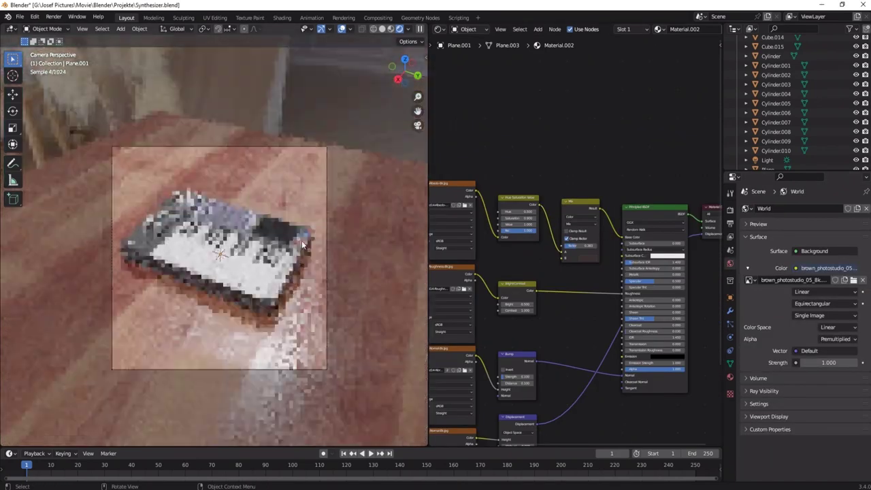
Adjust the output file settings and the Light Paths bounce settings.
{"action": "left_click", "coordinate": [19, 16]}
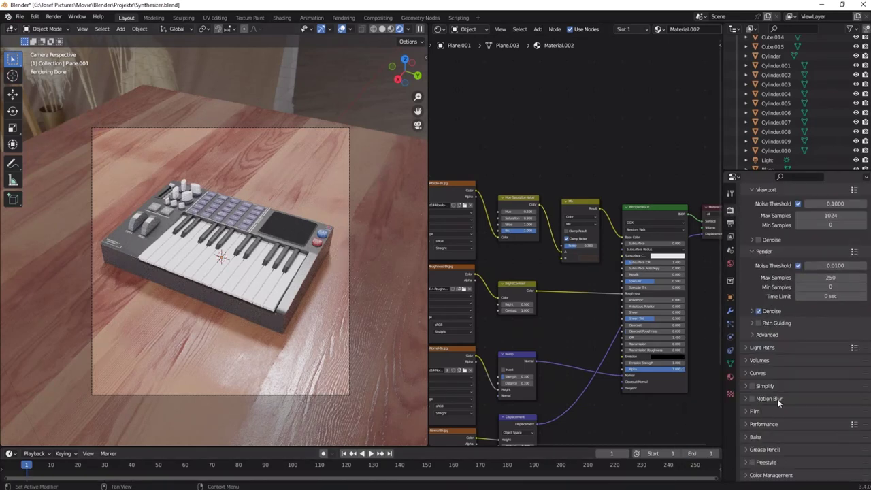
{"action": "left_click", "coordinate": [763, 348]}
{"action": "scroll", "coordinate": [803, 420], "scroll_direction": "down", "scroll_amount": 5}
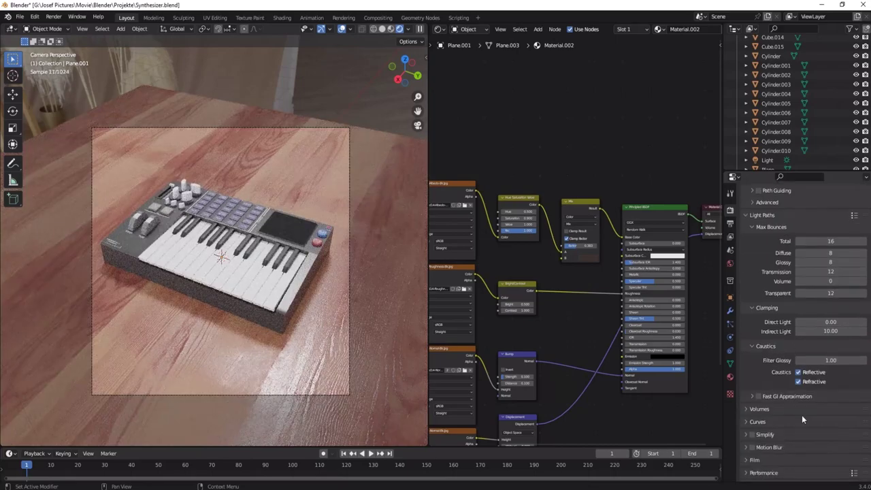
Render the final image of the synthesizer on the wooden table.
{"action": "left_click", "coordinate": [66, 38]}
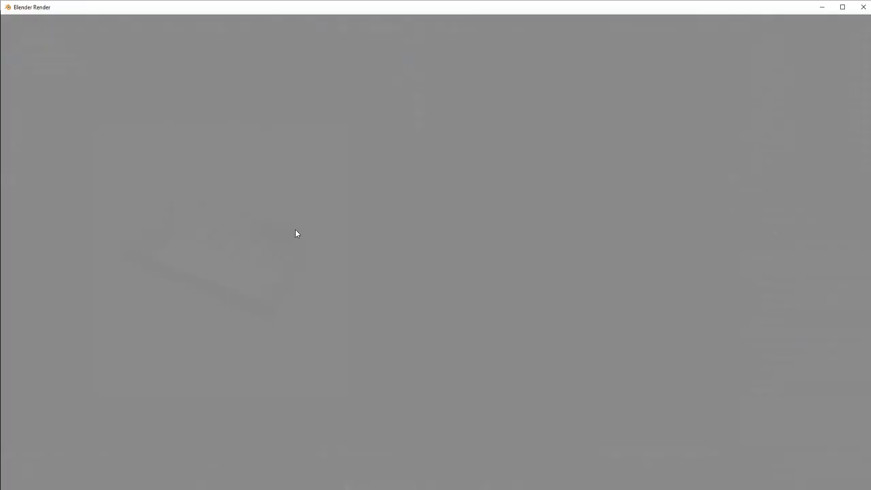